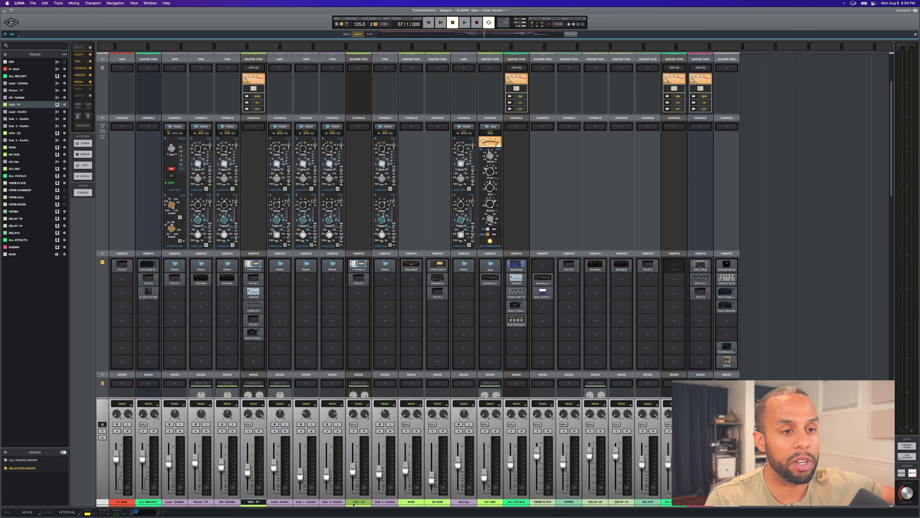
Step: Spill the ALL VOCALS bus so the mixer shows only its source buses, and look over their strips from inputs to inserts
{"action": "left_click", "coordinate": [515, 503]}
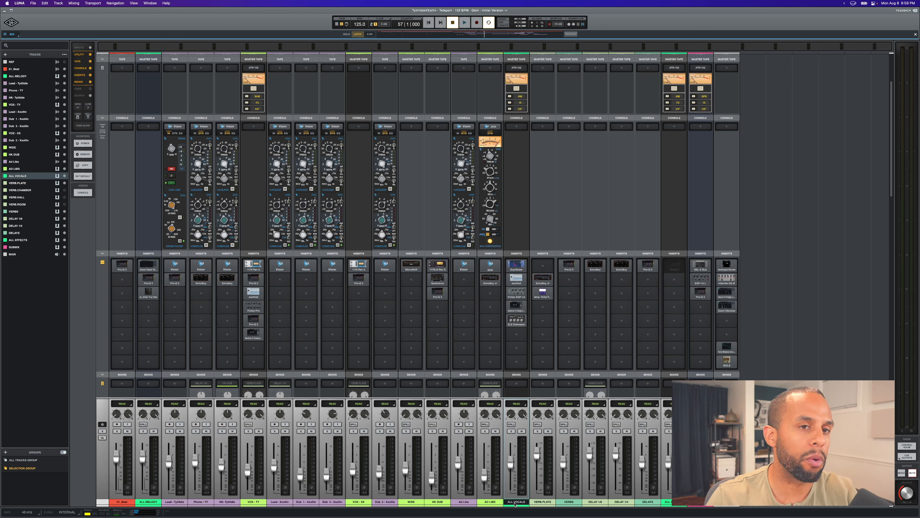
{"action": "left_click", "coordinate": [512, 424]}
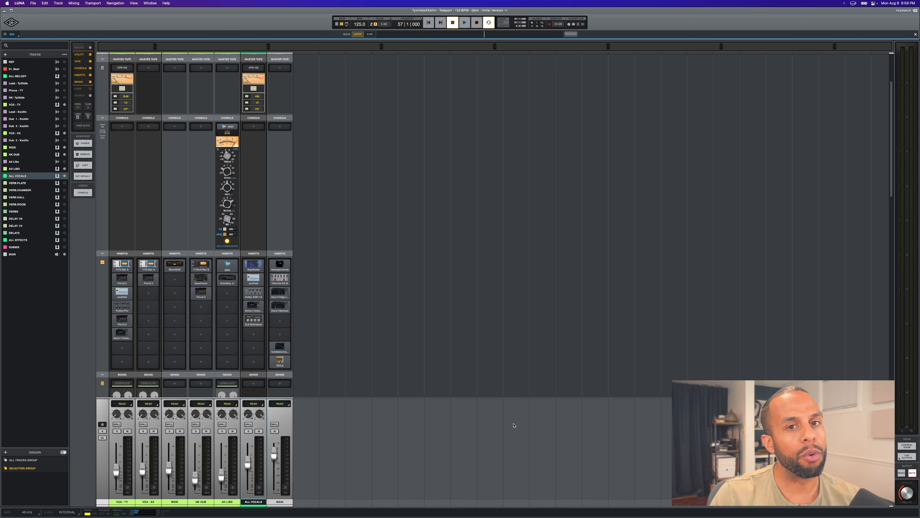
{"action": "scroll", "coordinate": [411, 246], "scroll_direction": "up", "scroll_amount": 5}
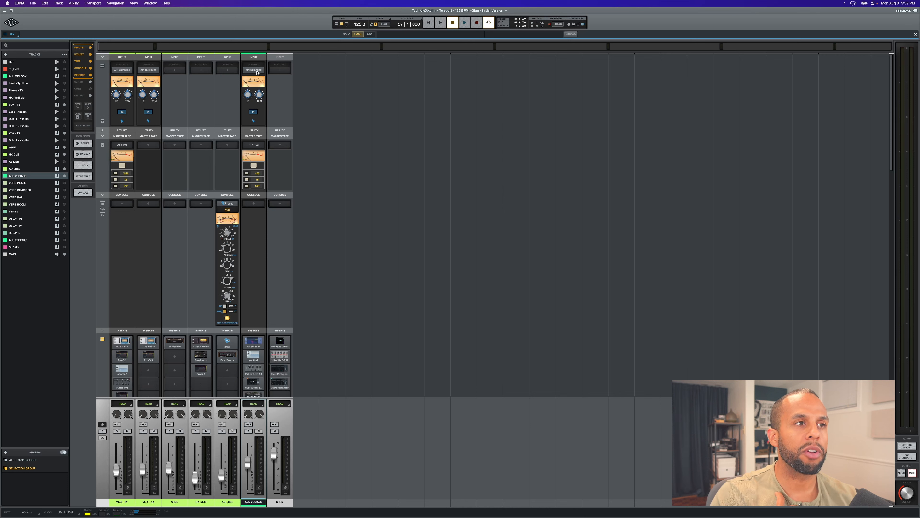
{"action": "scroll", "coordinate": [250, 163], "scroll_direction": "down", "scroll_amount": 5}
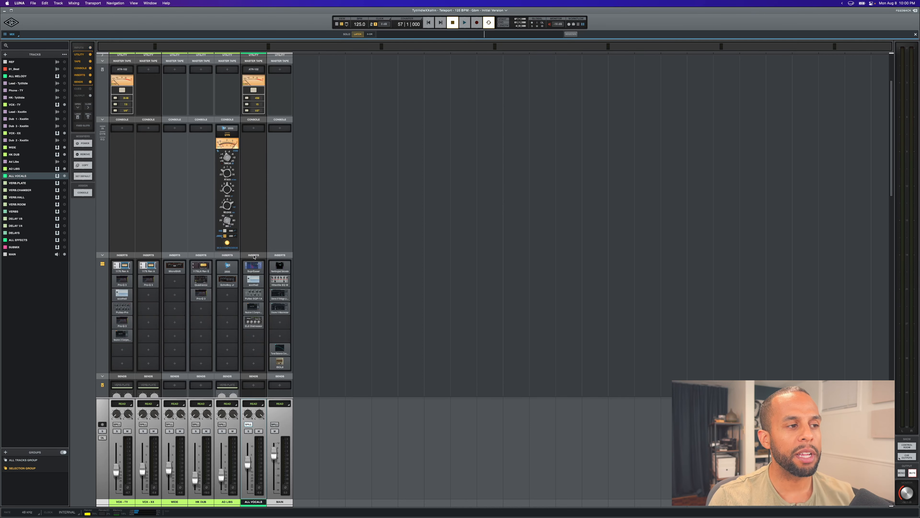
Step: Open all five insert plug-ins on the ALL VOCALS bus, including soothe2, the Pultec EQ, Neutron and the Distressor
{"action": "left_click", "coordinate": [253, 267]}
{"action": "left_click", "coordinate": [254, 280]}
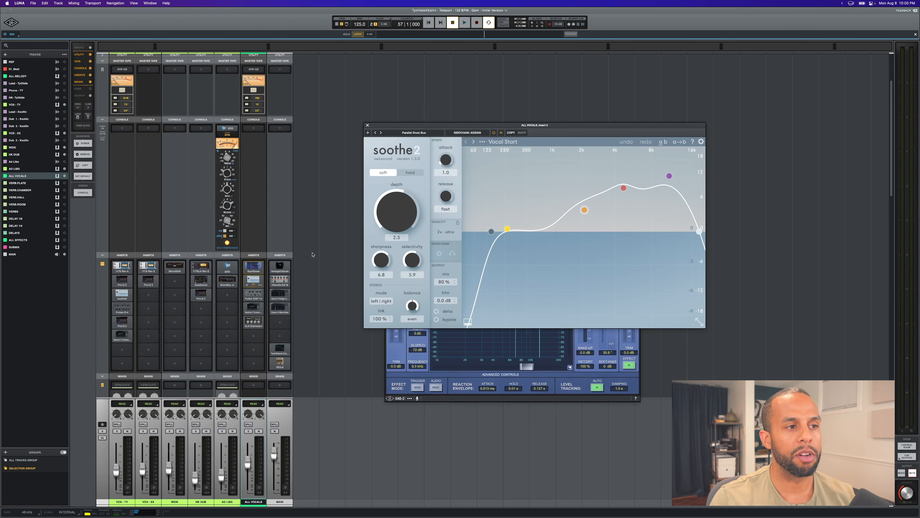
{"action": "left_click", "coordinate": [255, 295]}
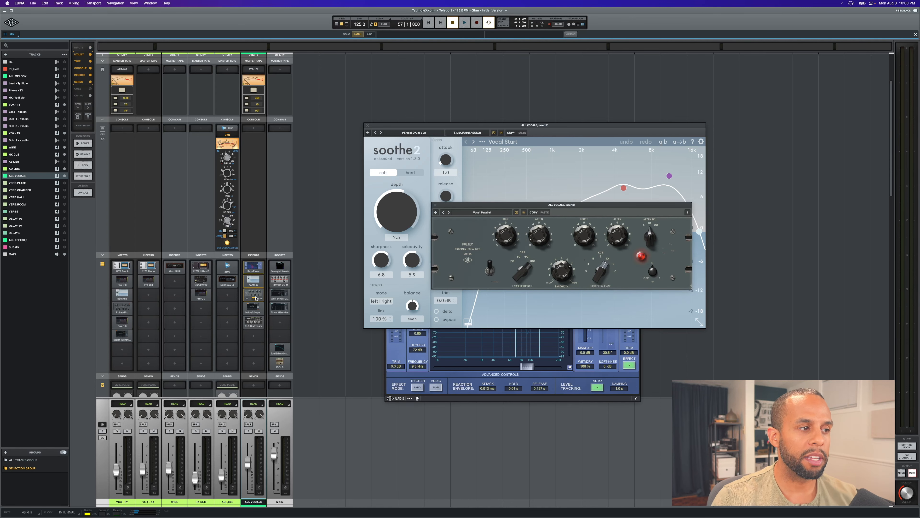
{"action": "left_click", "coordinate": [255, 305]}
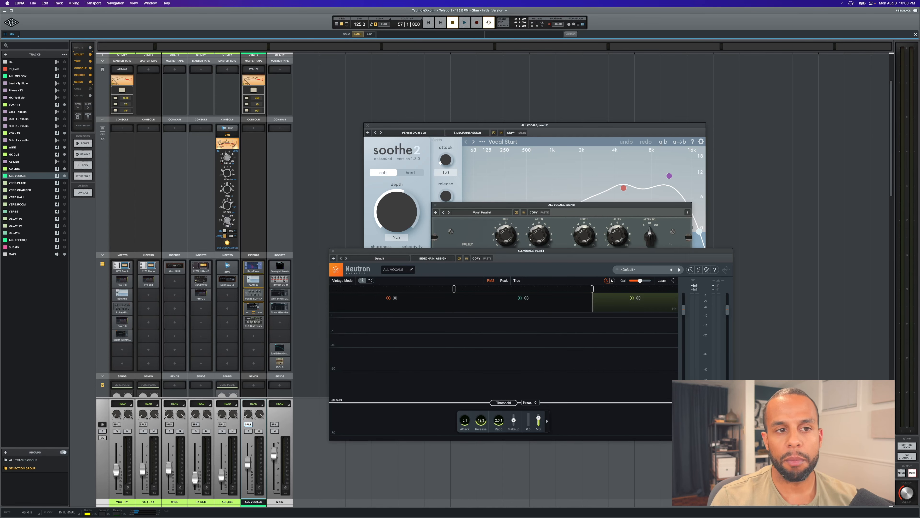
{"action": "left_click", "coordinate": [252, 321]}
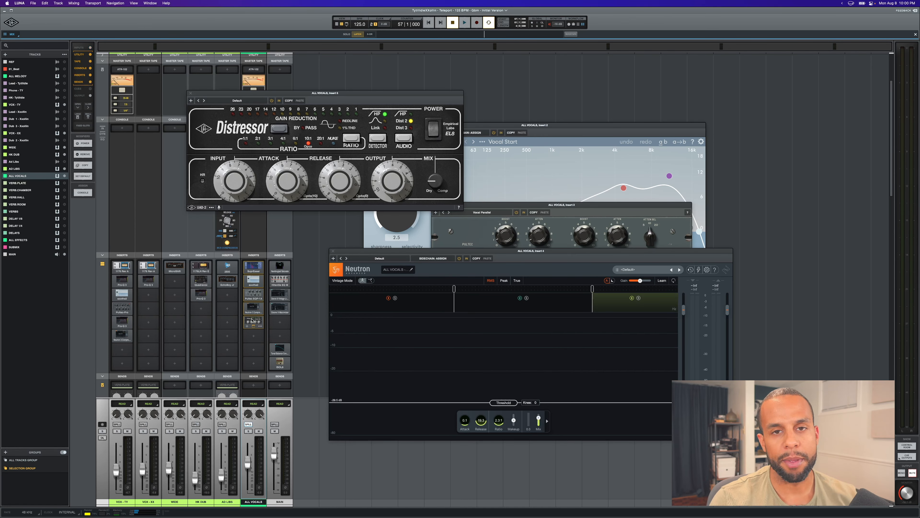
Step: Close the five ALL VOCALS plug-in windows, viewing the Pultec EQ once more on its own before closing it
{"action": "left_click", "coordinate": [253, 321]}
{"action": "left_click", "coordinate": [253, 307]}
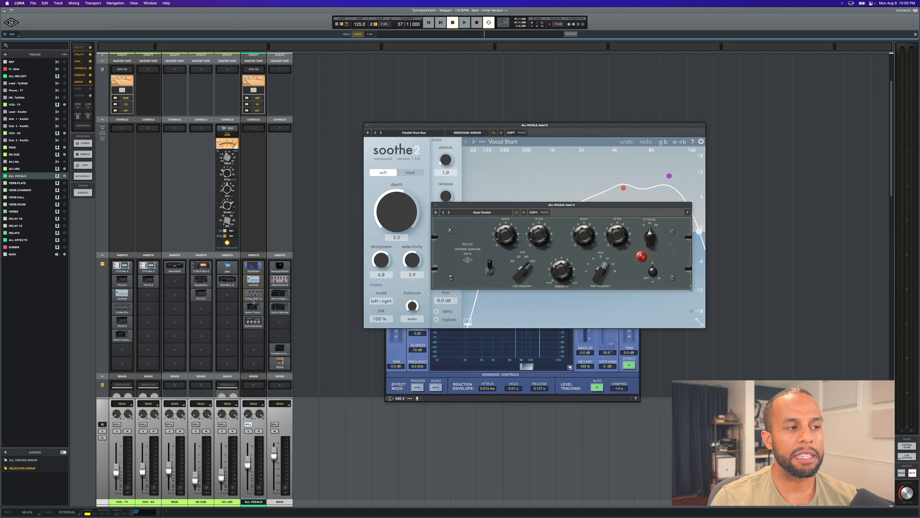
{"action": "left_click", "coordinate": [253, 300]}
{"action": "left_click", "coordinate": [254, 281]}
{"action": "left_click", "coordinate": [253, 268]}
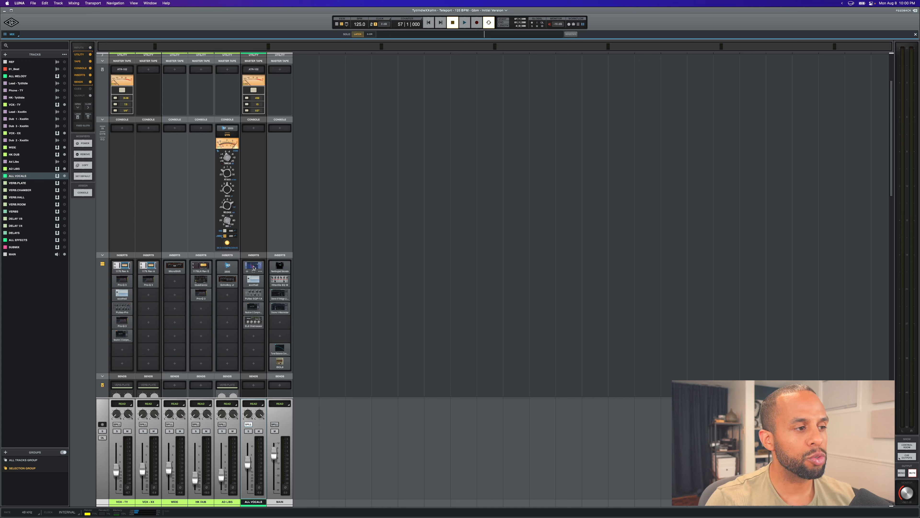
{"action": "left_click", "coordinate": [253, 293]}
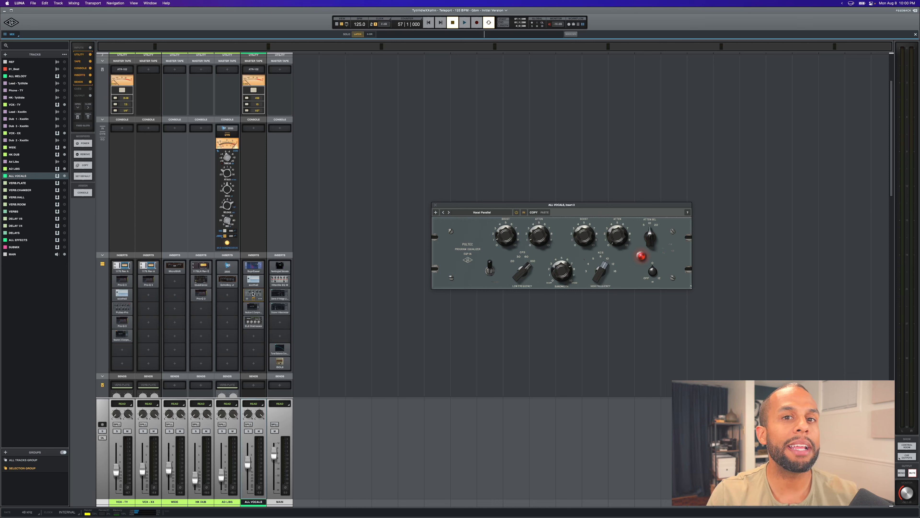
{"action": "left_click", "coordinate": [436, 205]}
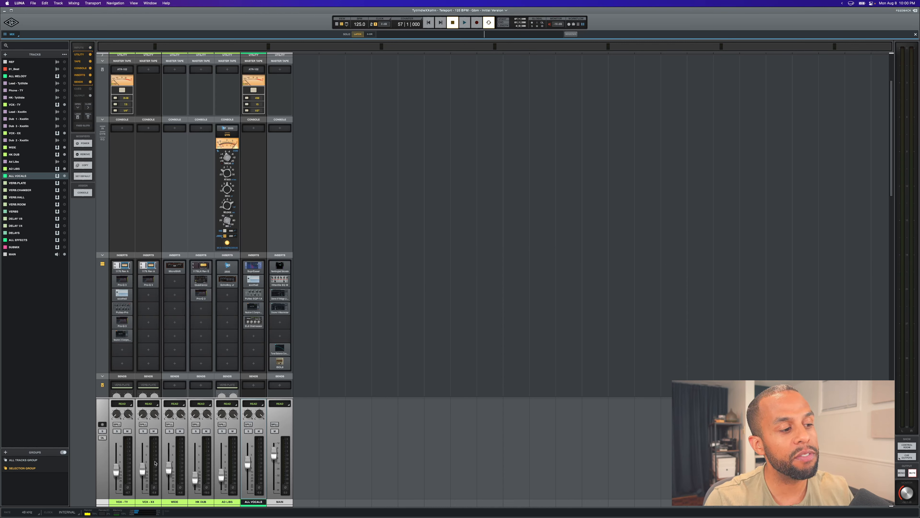
Step: Select the VOX - XX bus, examine its 1176 compressor and Pro-Q 3 inserts, and close both windows
{"action": "left_click", "coordinate": [148, 501]}
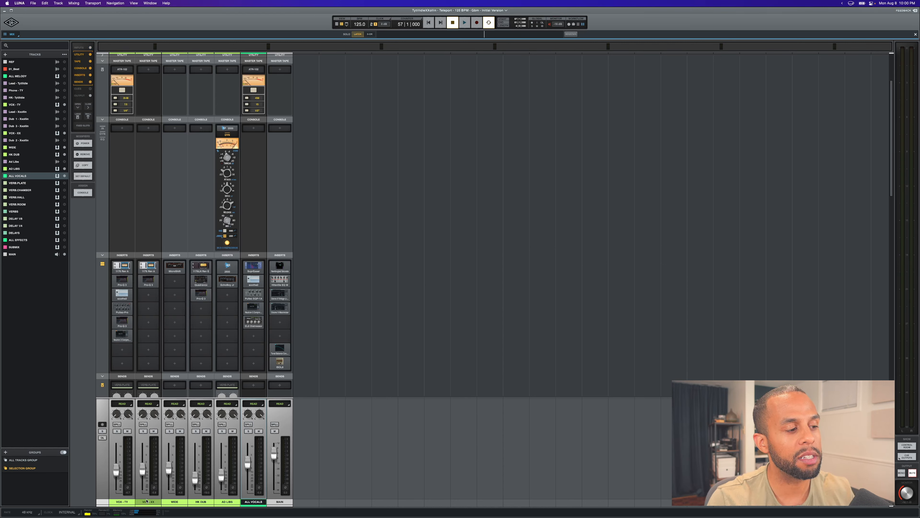
{"action": "left_click", "coordinate": [148, 267]}
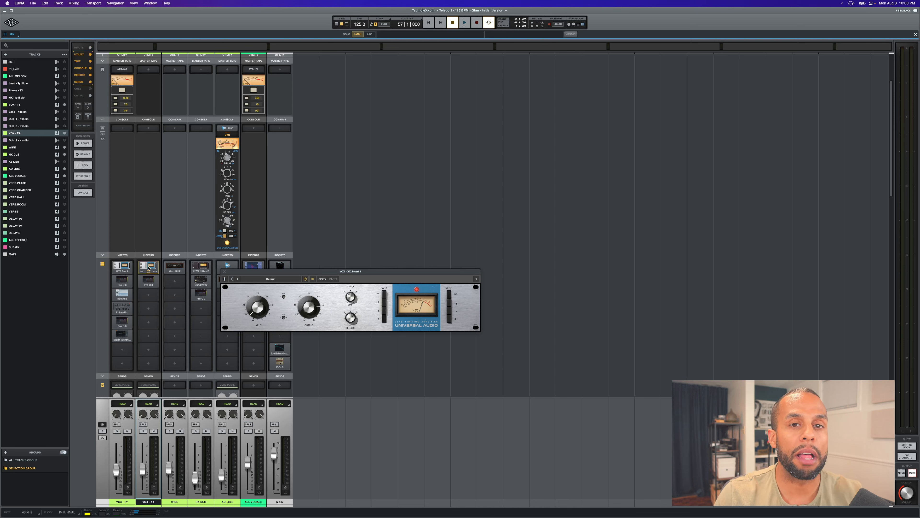
{"action": "left_click", "coordinate": [147, 279]}
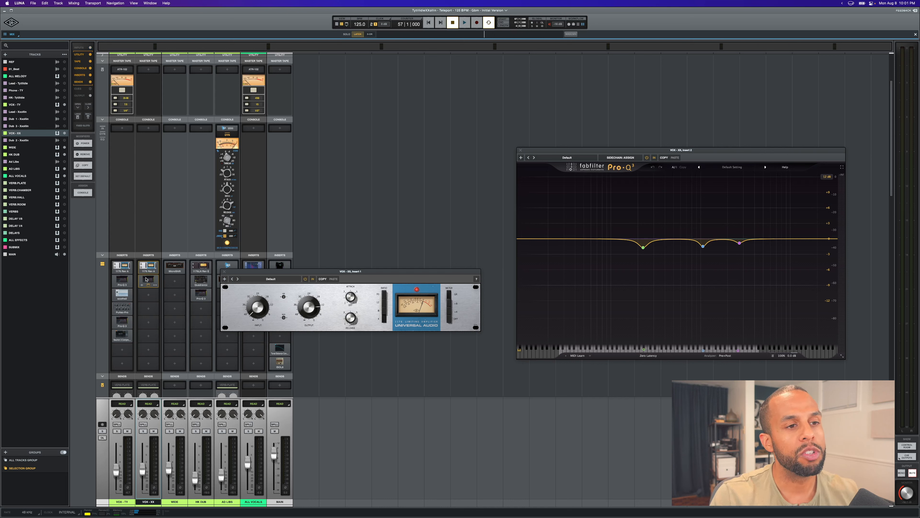
{"action": "left_click", "coordinate": [519, 151]}
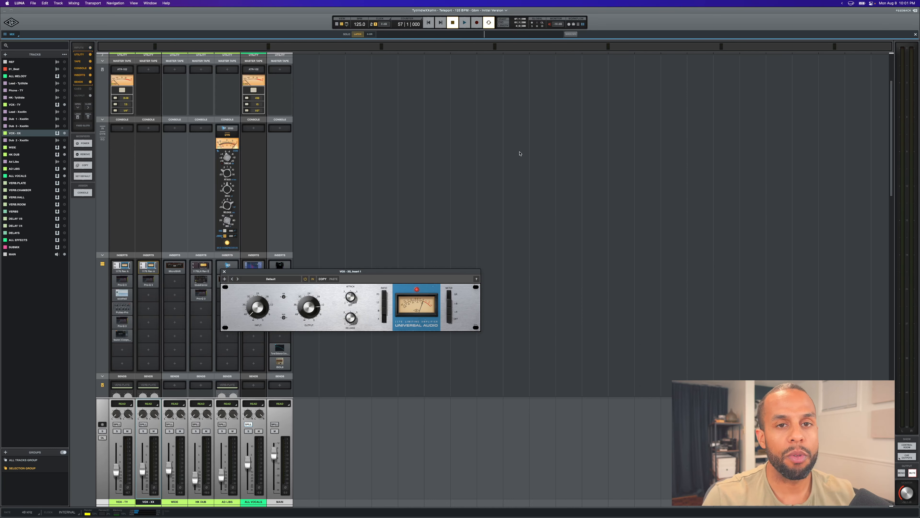
{"action": "left_click", "coordinate": [224, 271]}
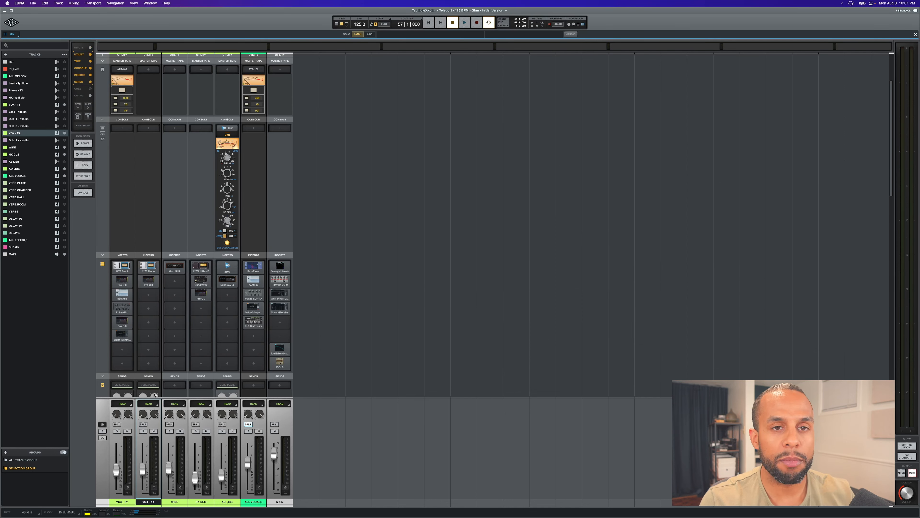
Step: Spill the VOX - XX bus to its source tracks, open its 1176 compressor, and bring its vocal clips into view on the timeline
{"action": "left_click", "coordinate": [143, 423]}
{"action": "left_click", "coordinate": [203, 266]}
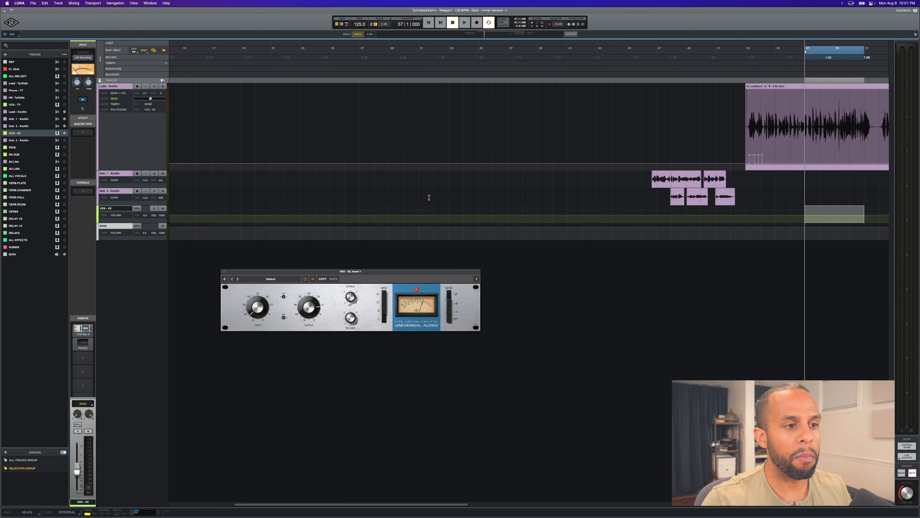
{"action": "scroll", "coordinate": [612, 119], "scroll_direction": "right", "scroll_amount": 5}
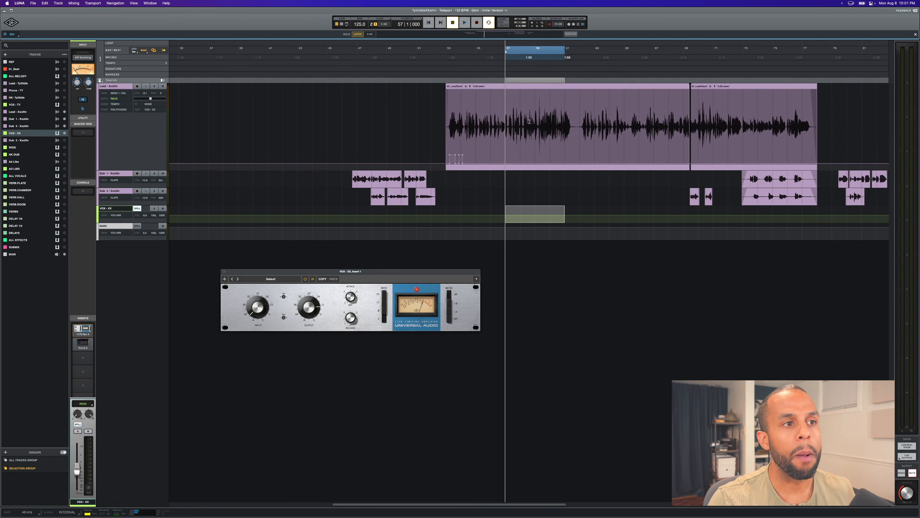
Step: Zoom in on the lead vocal clip of the VOX - XX group and select a short passage starting at bar 59
{"action": "left_click", "coordinate": [543, 112]}
{"action": "key", "text": "t"}
{"action": "key", "text": "t"}
{"action": "left_click_drag", "start_coordinate": [483, 110], "coordinate": [502, 109]}
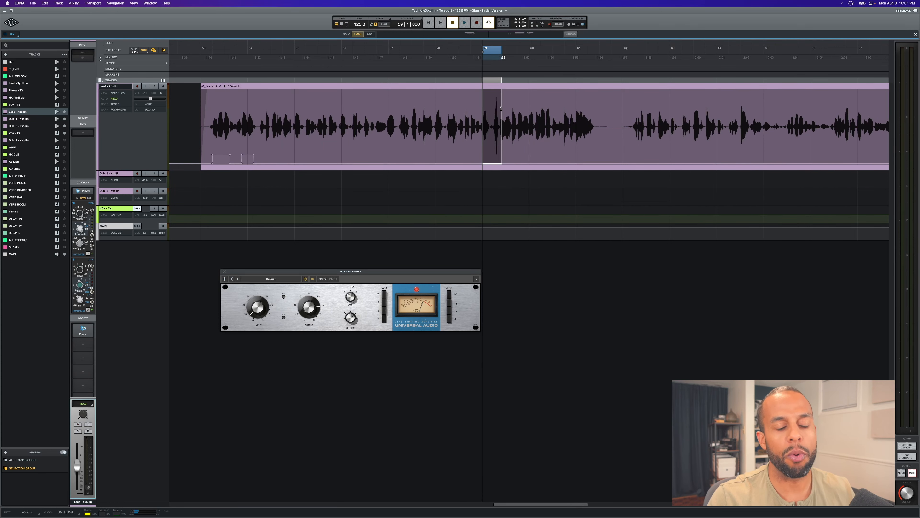
Step: Return to the mixer and close the 1176 compressor window of the VOX - XX bus
{"action": "key", "text": "super+equal"}
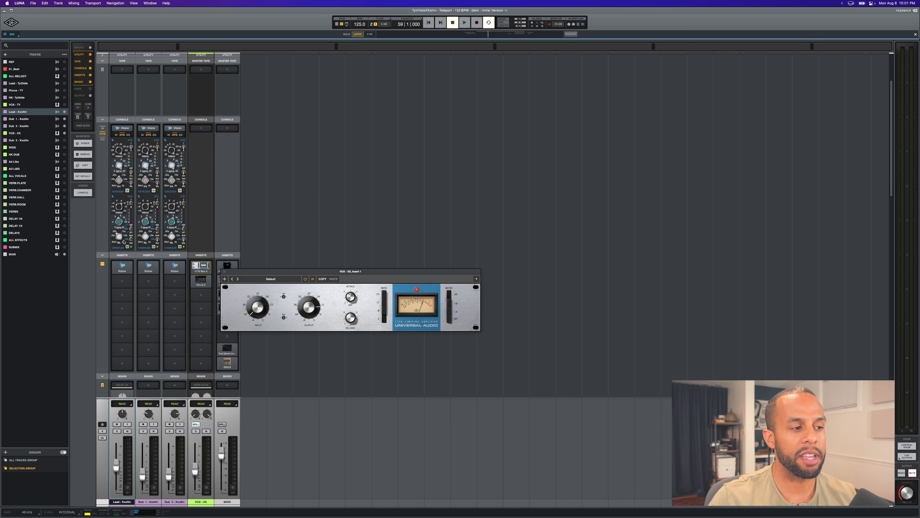
{"action": "left_click_drag", "start_coordinate": [282, 272], "coordinate": [341, 261]}
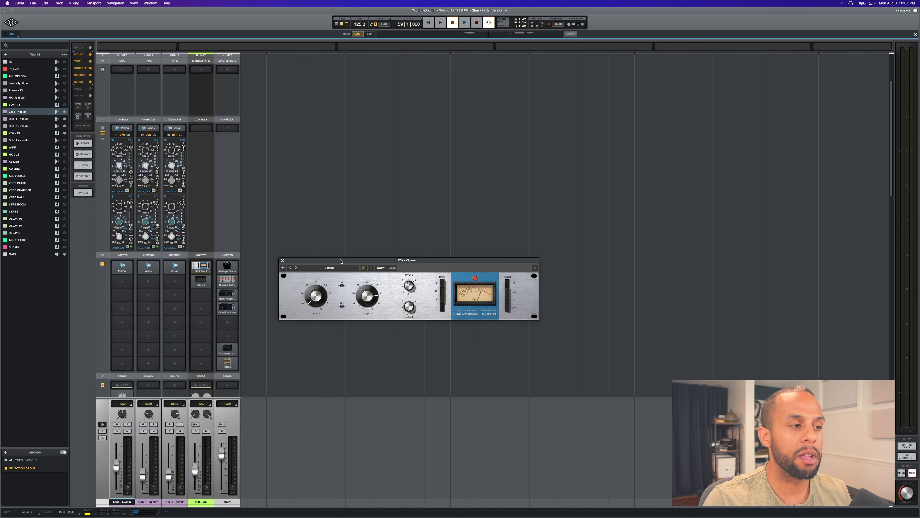
{"action": "left_click", "coordinate": [282, 260]}
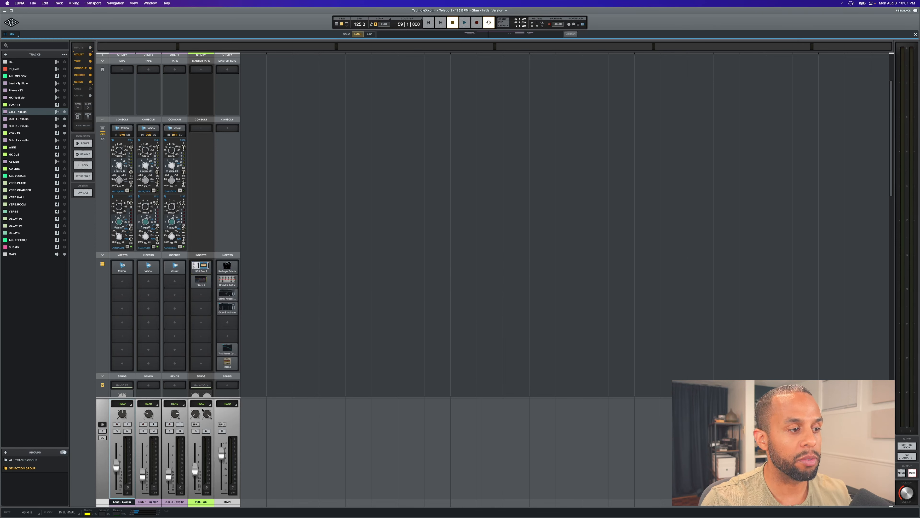
Step: Switch the spill from VOX - XX to VOX - TY, examine that bus's first Pro-Q 3 and soothe2 inserts, and close them
{"action": "left_click", "coordinate": [197, 424]}
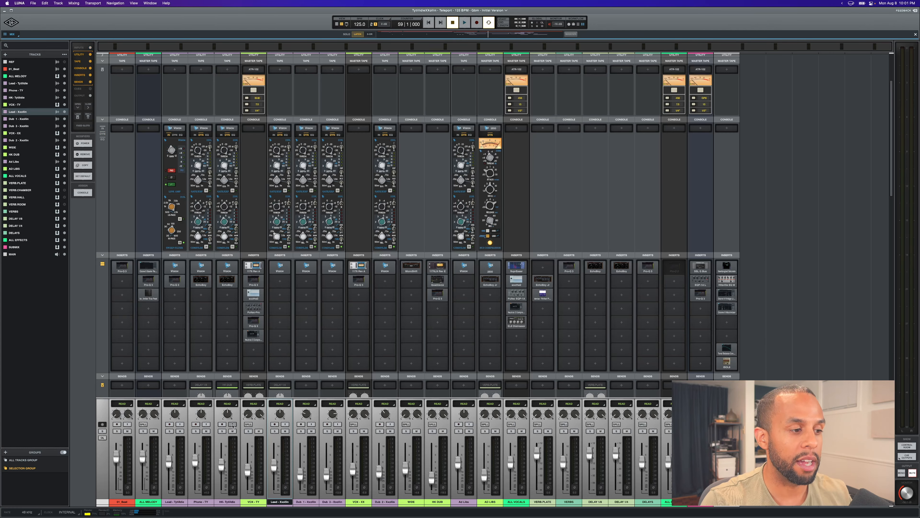
{"action": "left_click", "coordinate": [246, 424]}
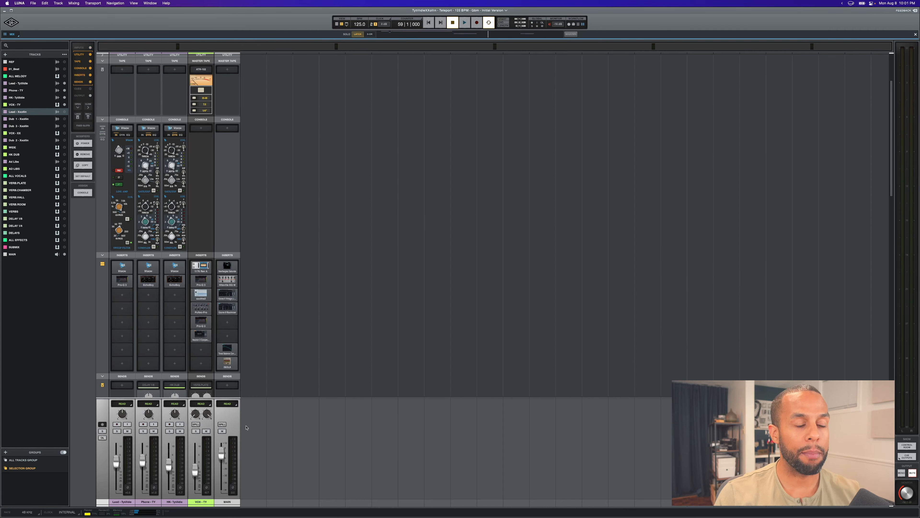
{"action": "mouse_move", "coordinate": [197, 272]}
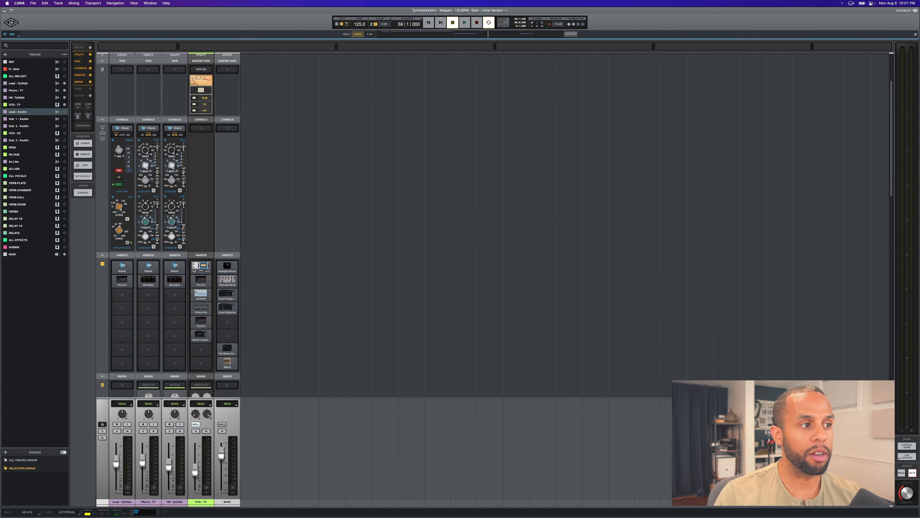
{"action": "left_click", "coordinate": [201, 280]}
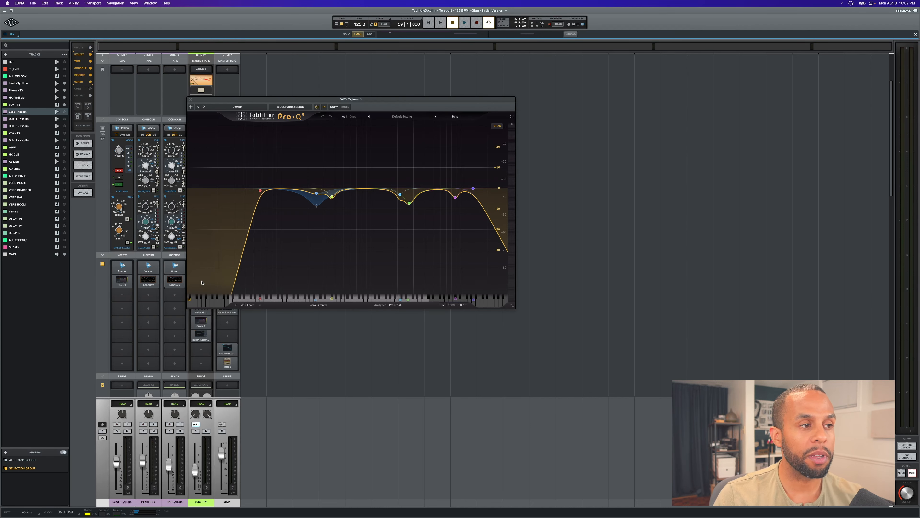
{"action": "left_click", "coordinate": [191, 99]}
{"action": "left_click", "coordinate": [204, 293]}
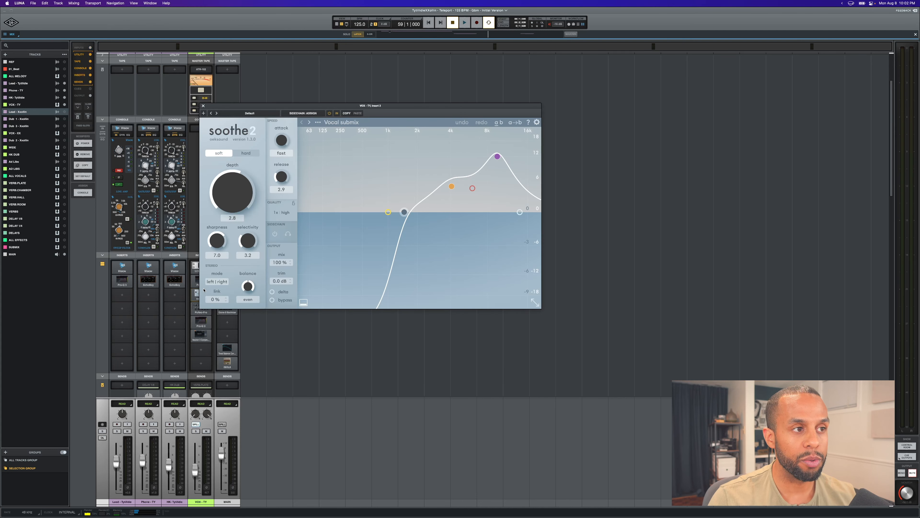
{"action": "left_click", "coordinate": [204, 106]}
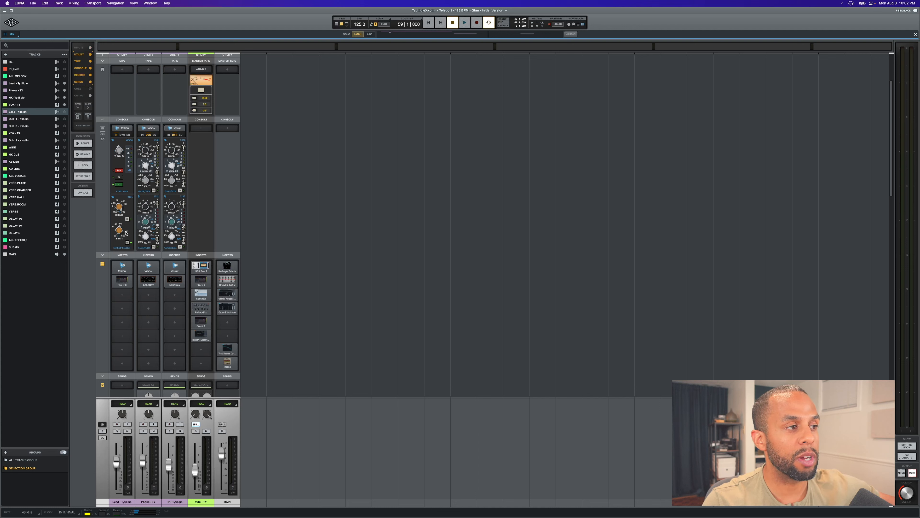
Step: Show the dynamics and EQ sections of the lead channel's console strip, and open the VOX - TY bus's ATR-102 master tape settings
{"action": "left_click", "coordinate": [122, 135]}
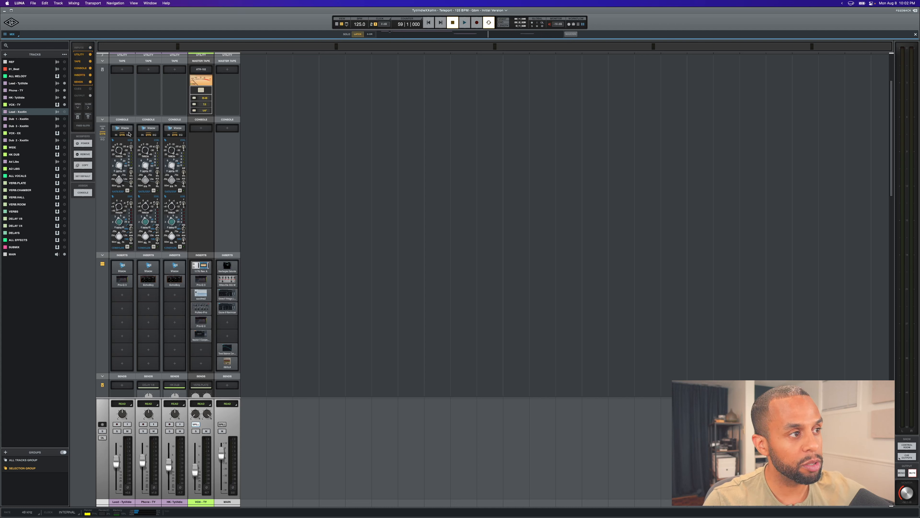
{"action": "left_click", "coordinate": [129, 135]}
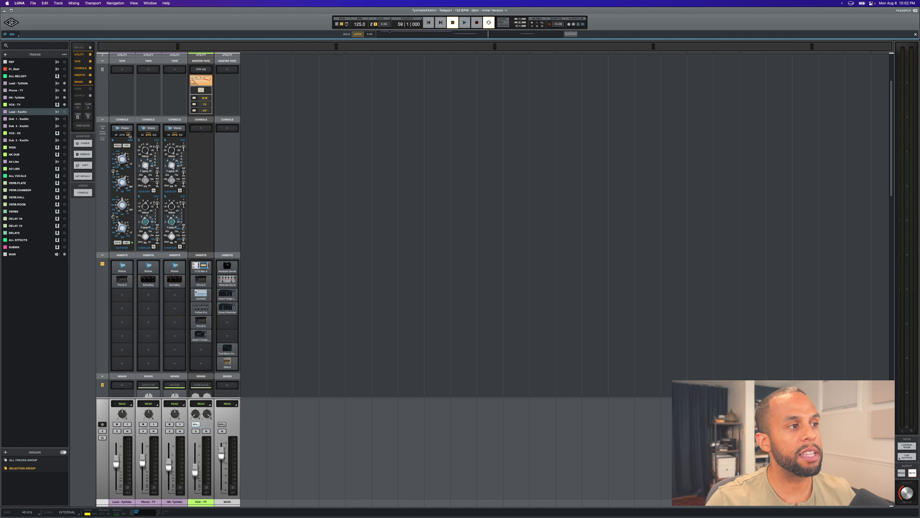
{"action": "scroll", "coordinate": [129, 136], "scroll_direction": "up", "scroll_amount": 3}
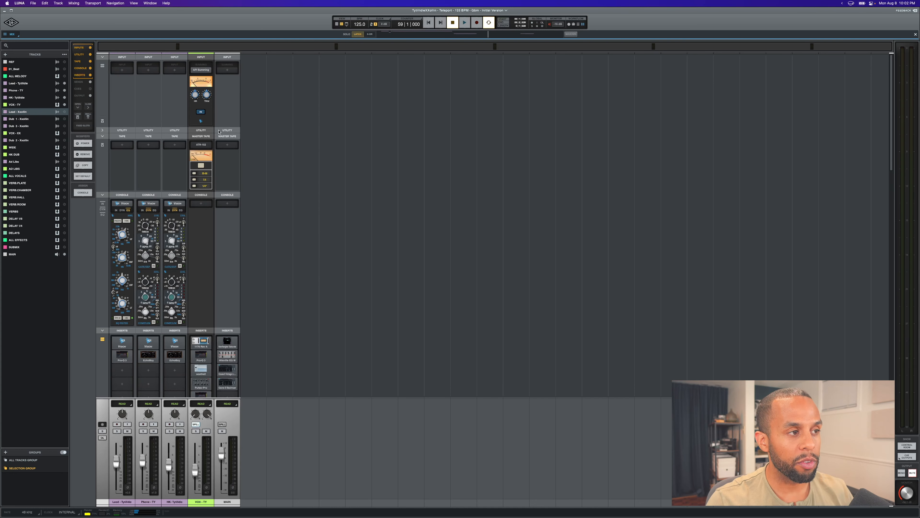
{"action": "left_click", "coordinate": [202, 145]}
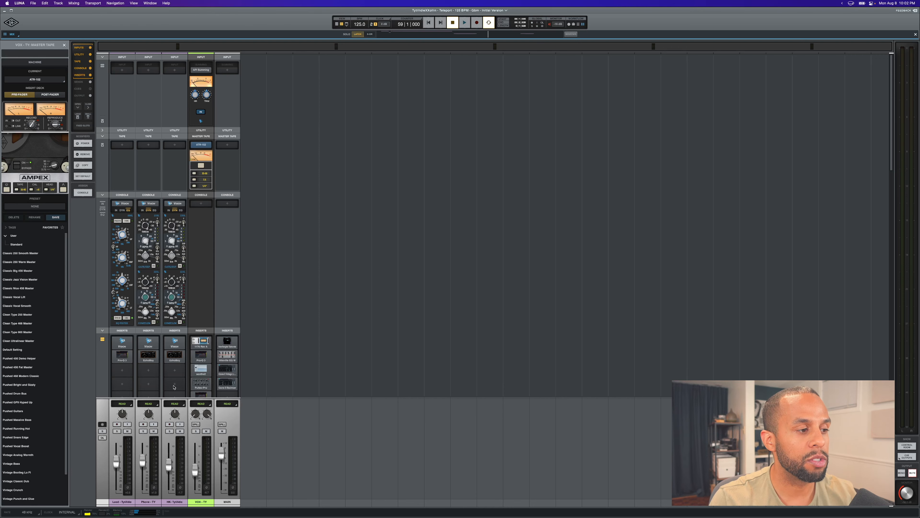
Step: Restore the full mixer, compare the master tape settings of ALL VOCALS and VOX - XX, and select the VOX - XX group's lead vocal channel
{"action": "left_click", "coordinate": [195, 423]}
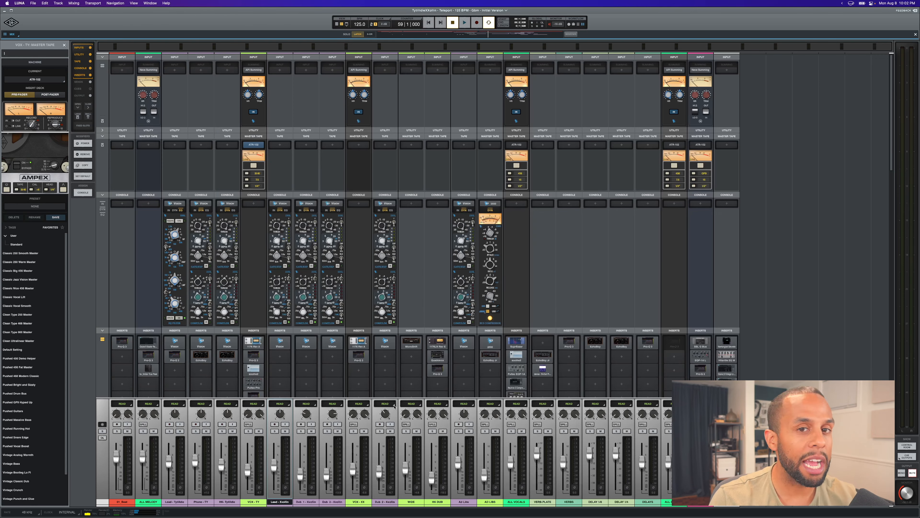
{"action": "left_click", "coordinate": [516, 502]}
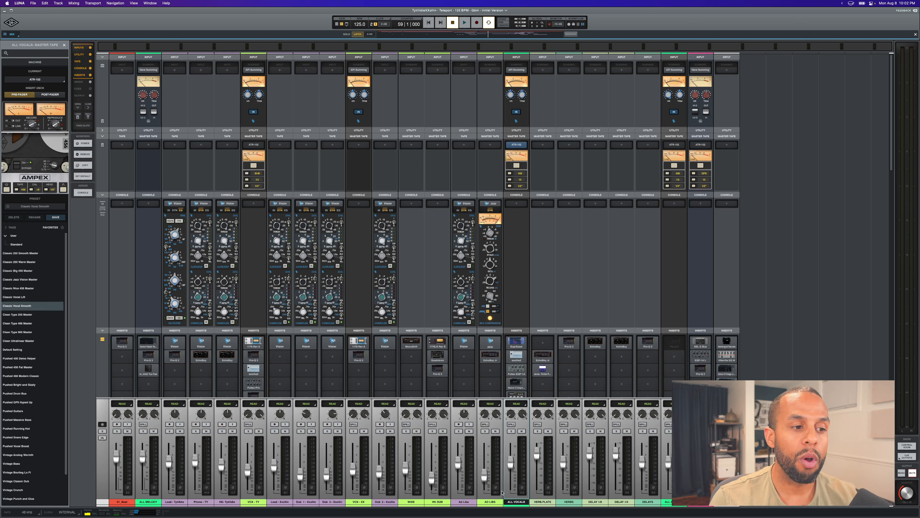
{"action": "left_click", "coordinate": [359, 501]}
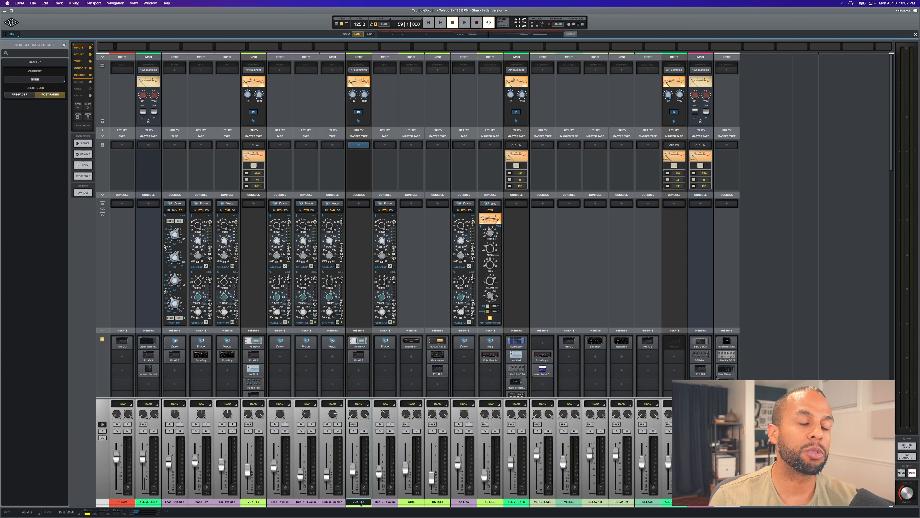
{"action": "left_click", "coordinate": [288, 502]}
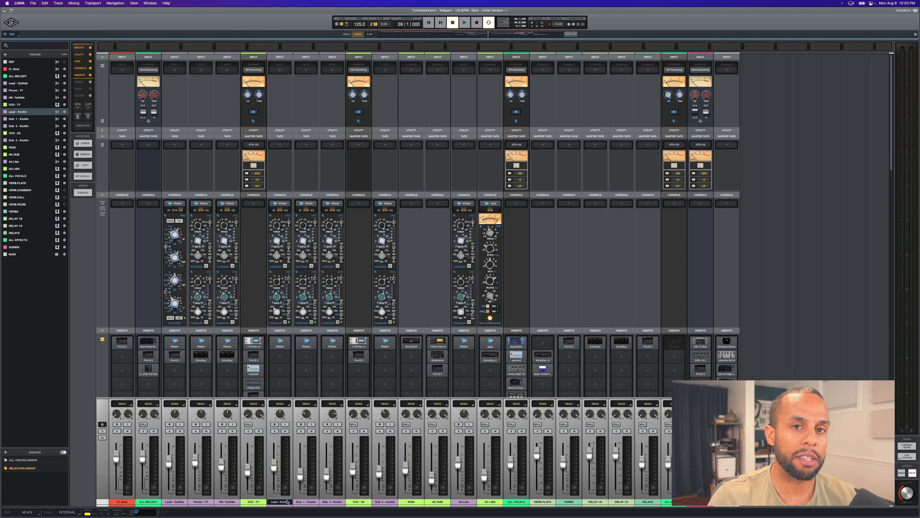